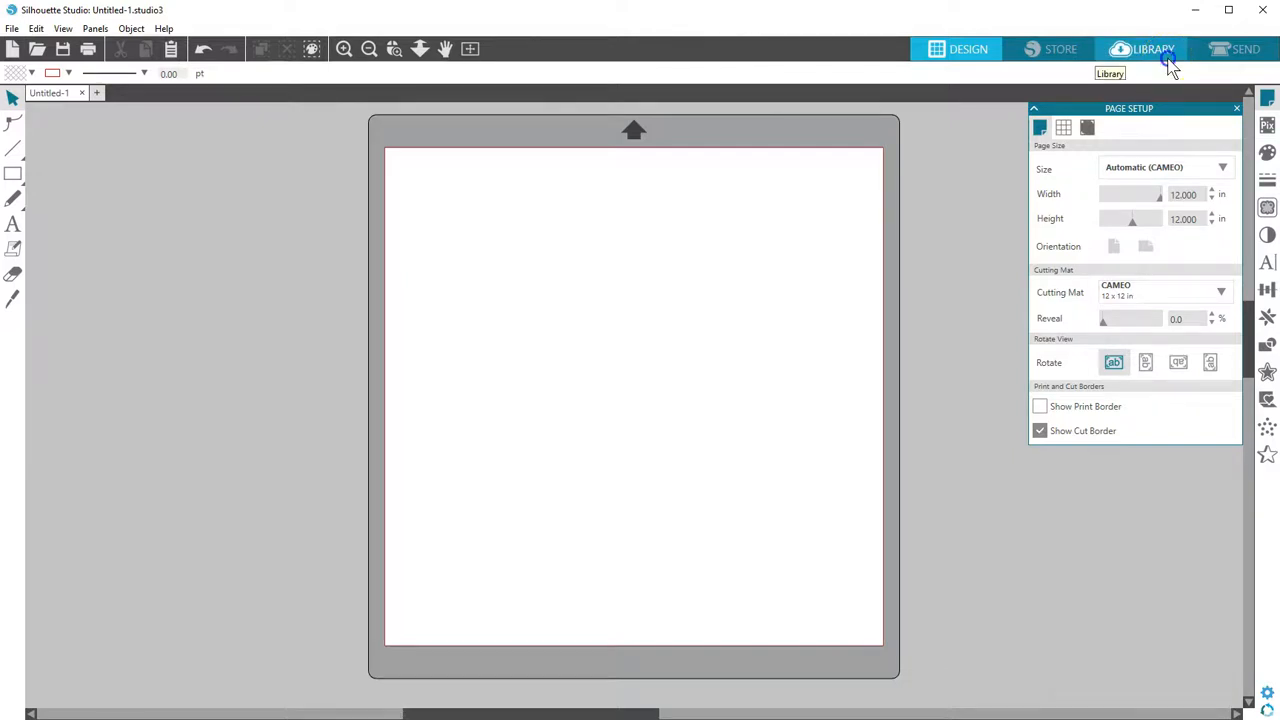
Step: Search the design library for 'autumn leaf' and add the leaf design to the Untitled-1 page
click(1150, 50)
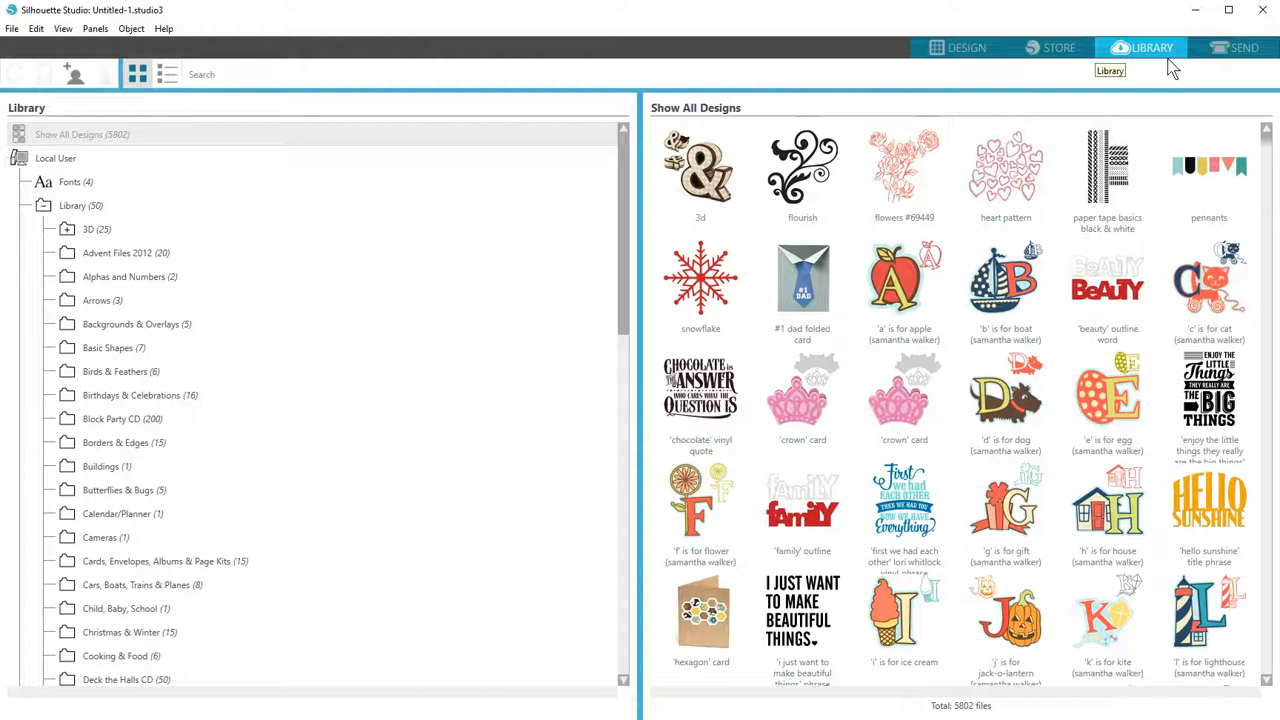
click(477, 79)
text(autumn)
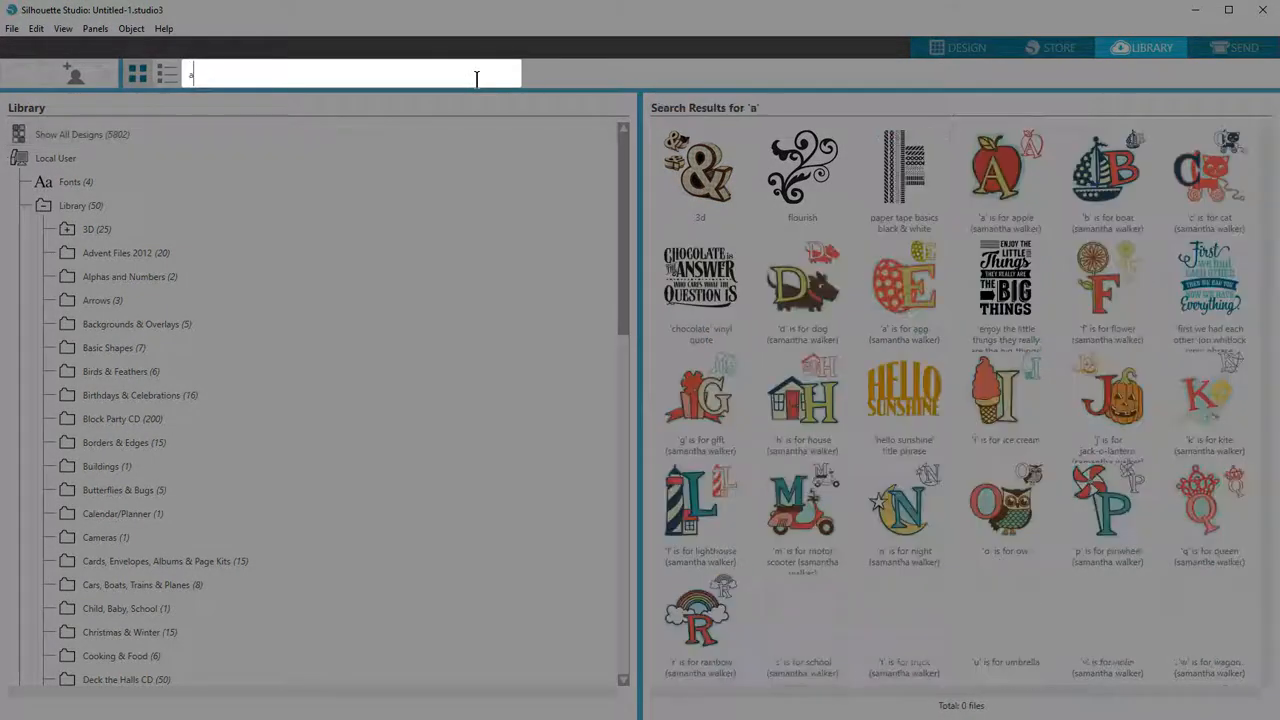
text( leaf)
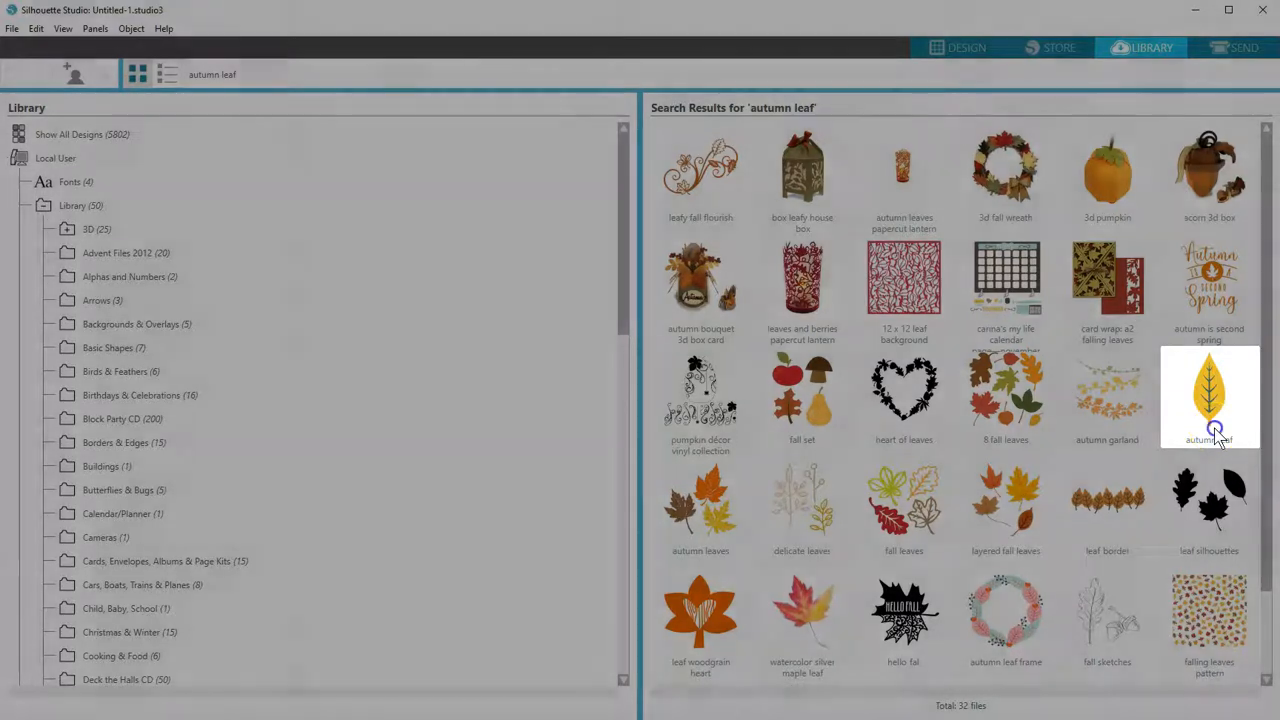
click(1208, 442)
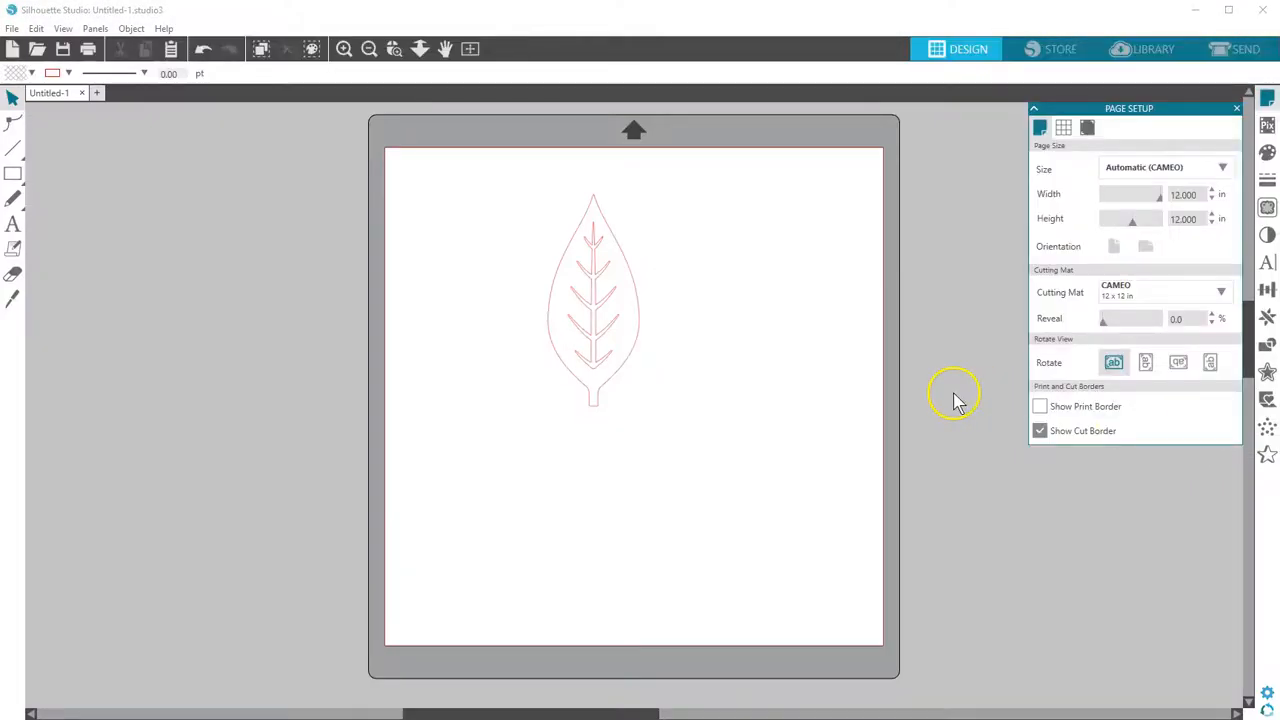
Step: Fill the leaf orange and shrink it to about 1.672 × 3.871 in
drag(638, 311, 626, 295)
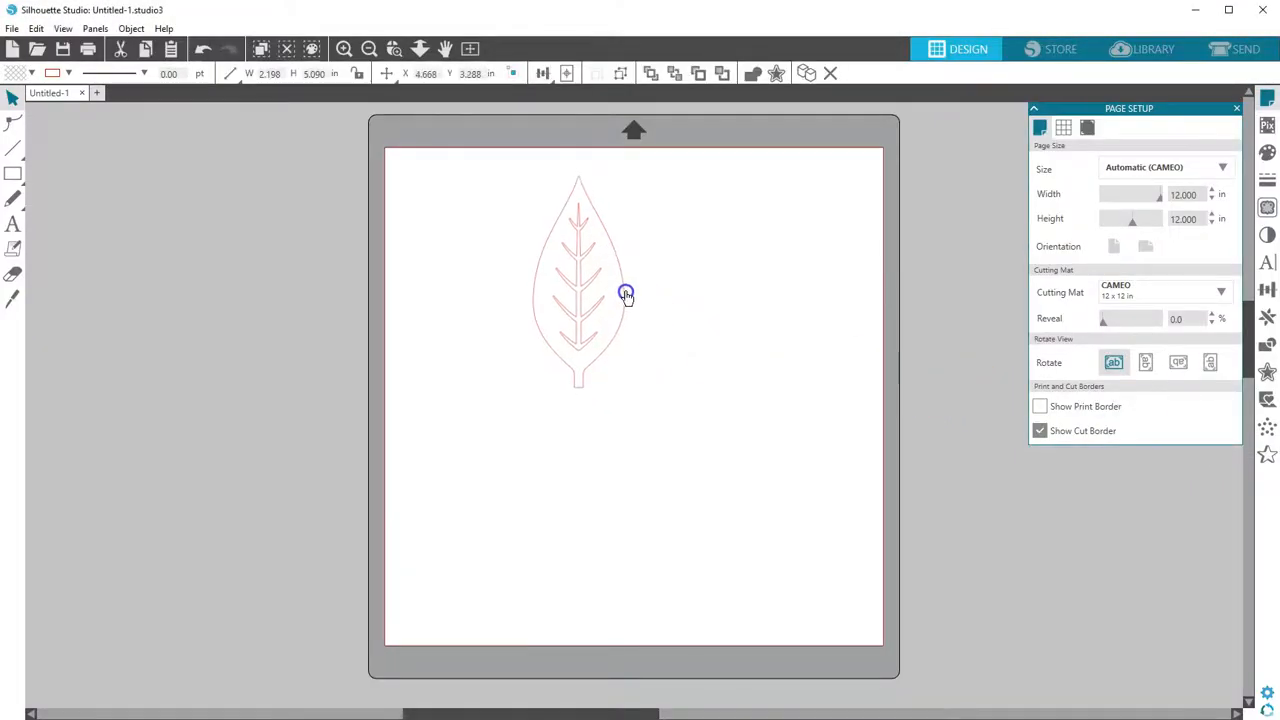
click(16, 73)
click(188, 107)
drag(629, 388, 609, 337)
drag(579, 290, 829, 237)
Step: Duplicate the leaf and arrange four copies across the top of the mat
click(806, 73)
drag(547, 262, 629, 263)
drag(812, 257, 820, 257)
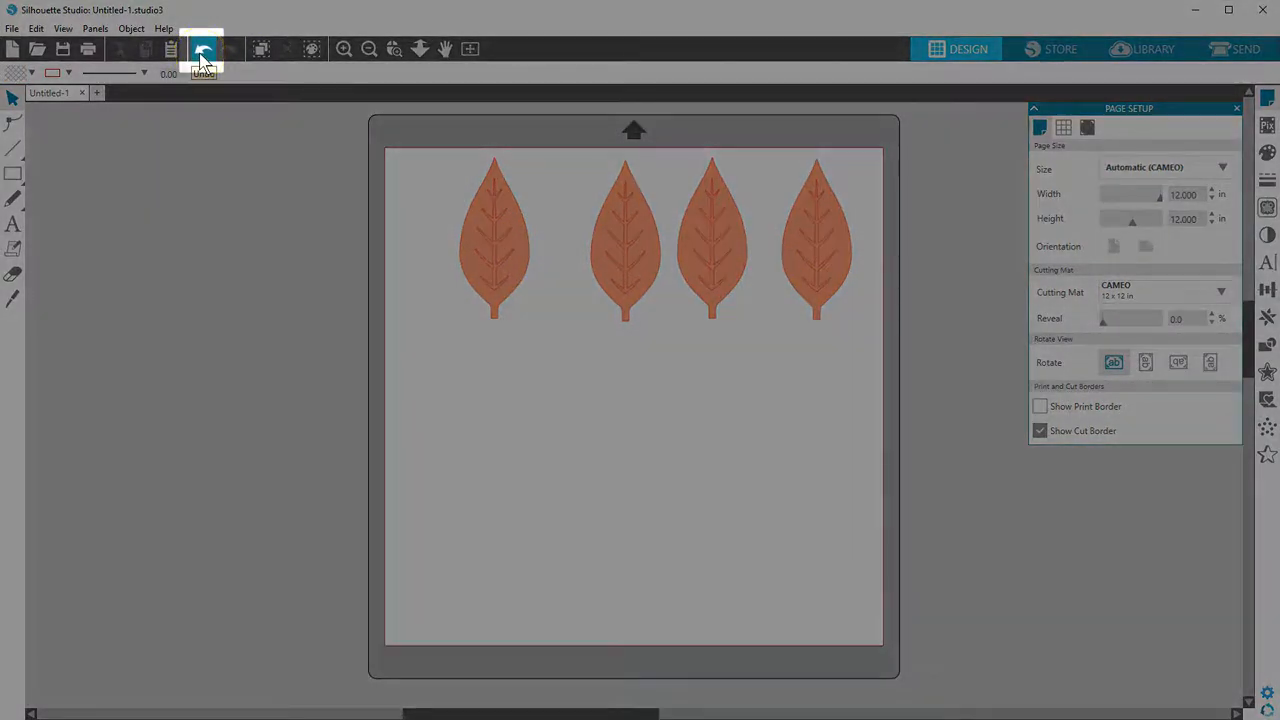
click(203, 55)
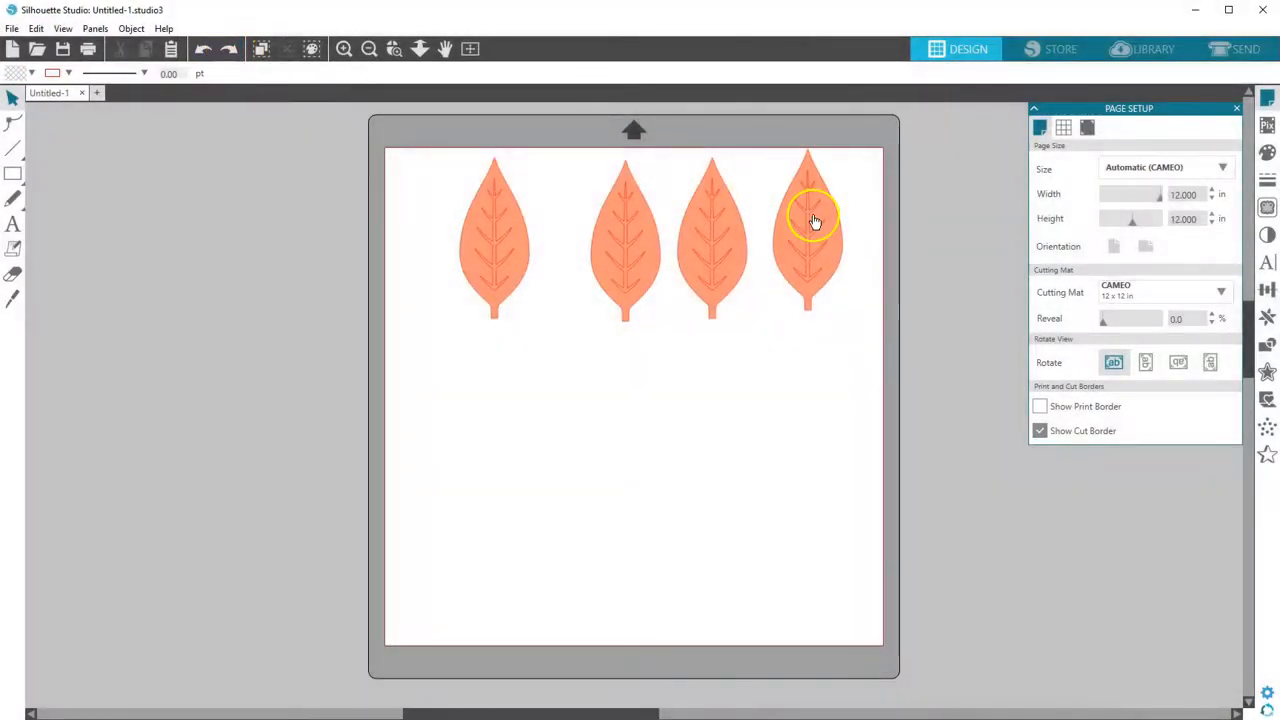
drag(814, 218, 820, 229)
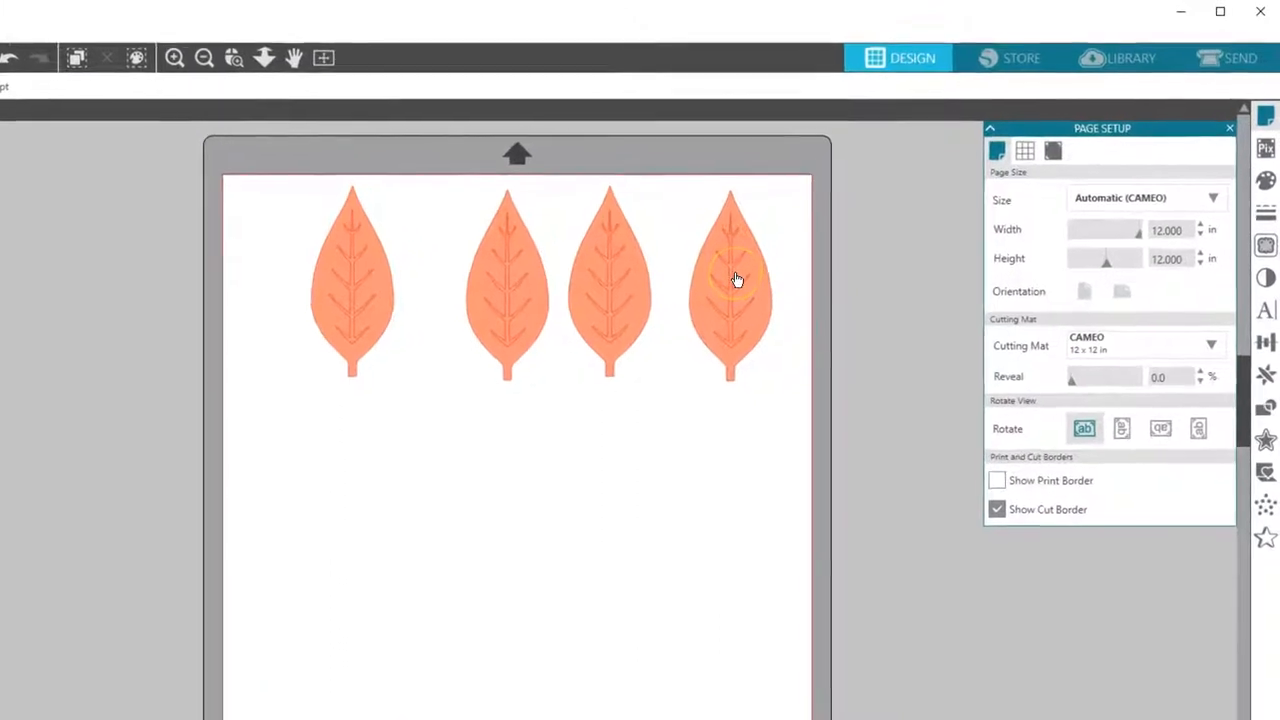
Step: Ungroup the rightmost leaf and move its veins off the mat to the right
click(737, 279)
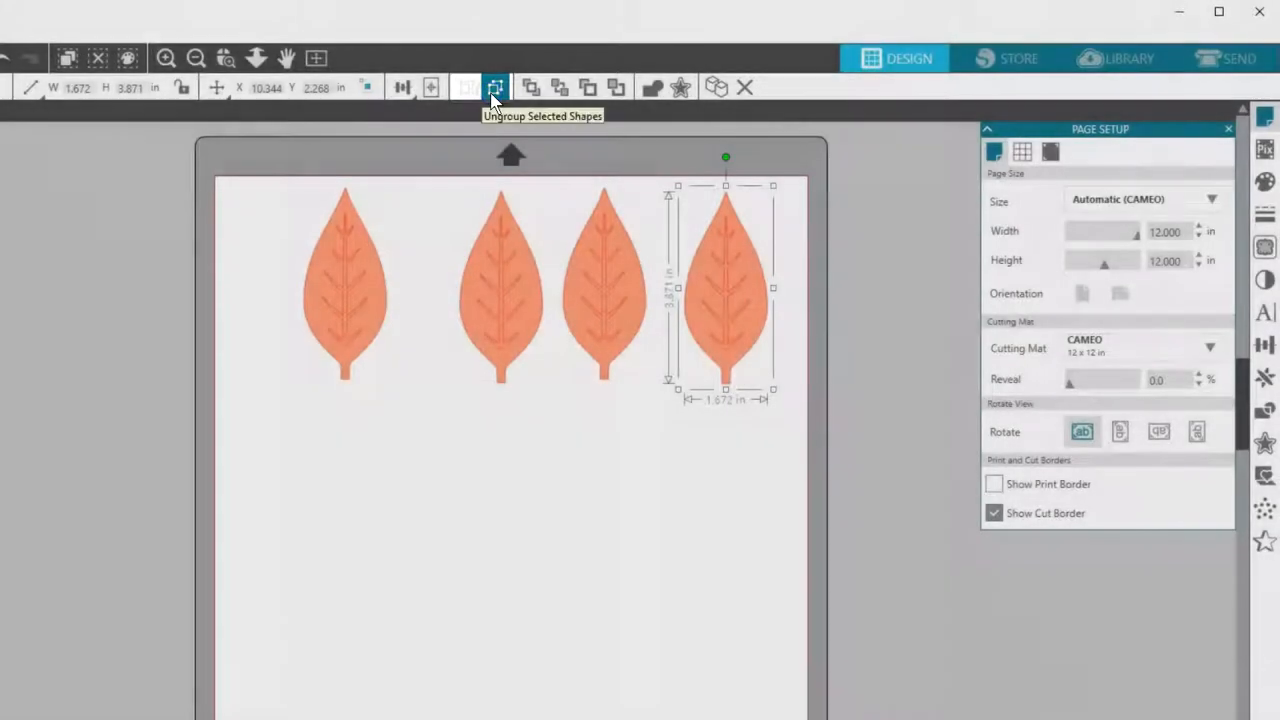
click(493, 90)
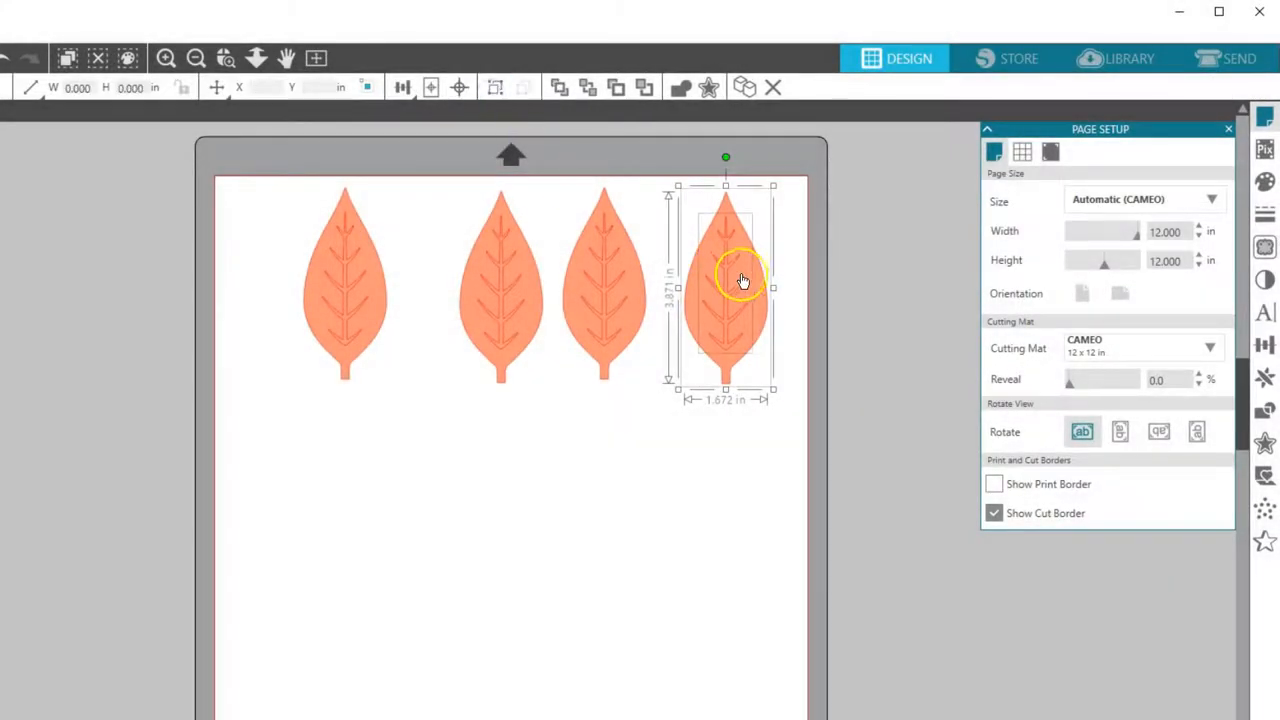
click(791, 299)
drag(729, 297, 876, 287)
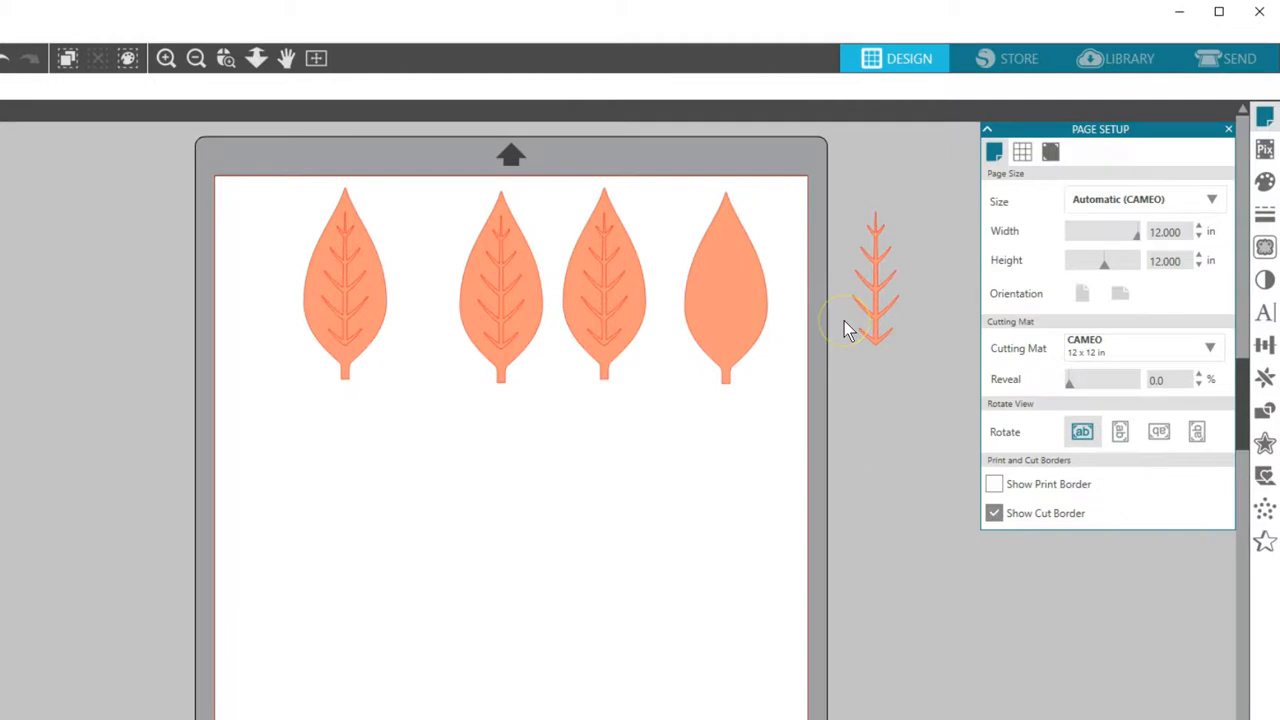
Step: Delete the three left leaves and switch to the Send screen
drag(300, 191, 634, 363)
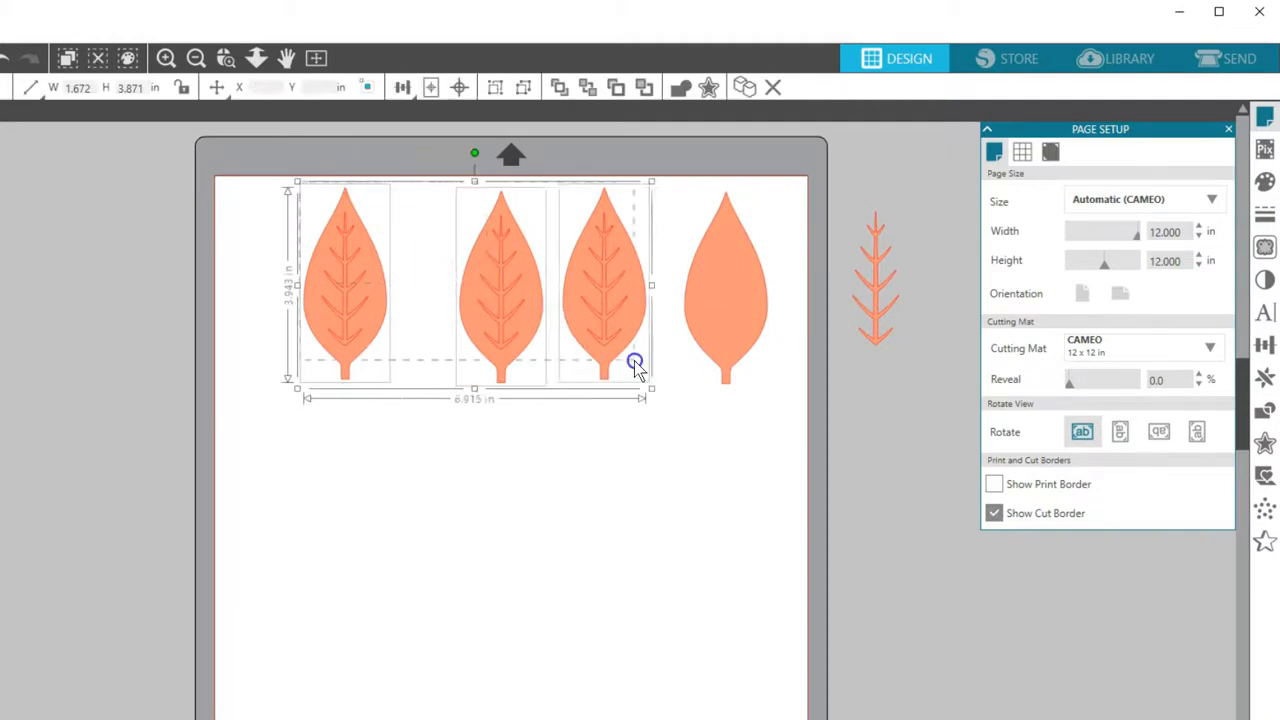
key(Delete)
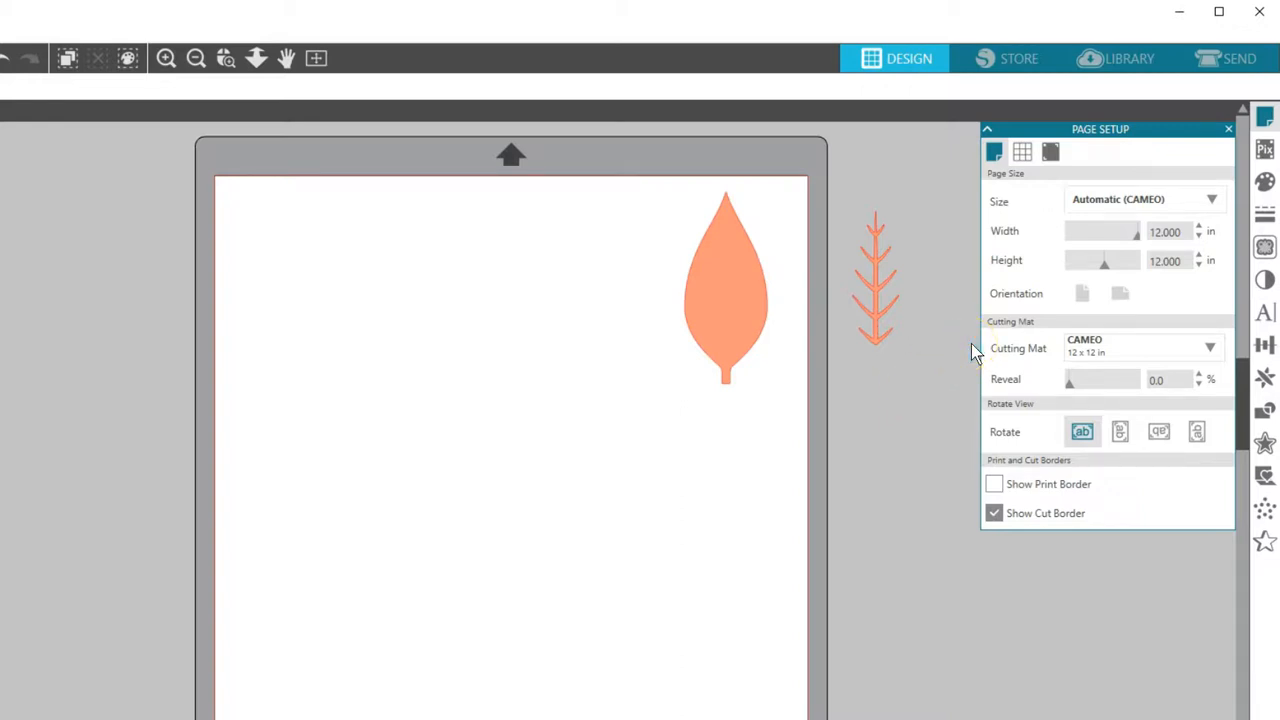
click(1222, 60)
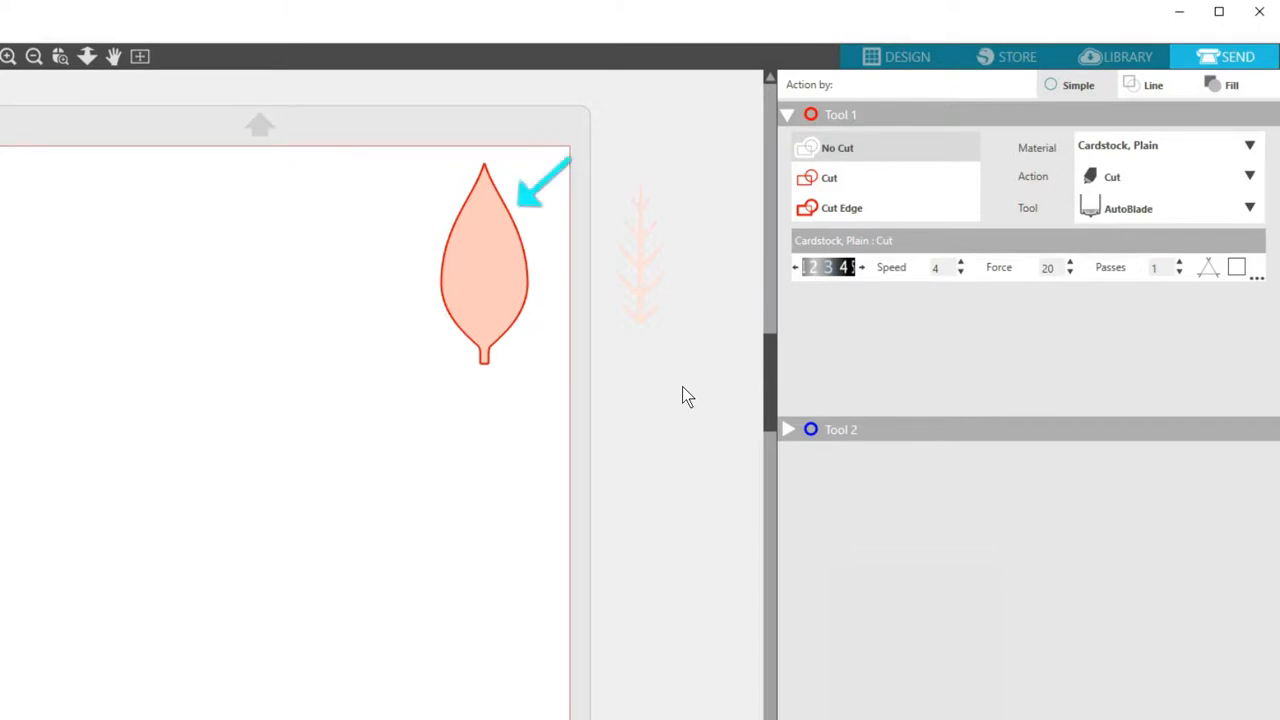
Step: Select the leaf and try the No Cut, Cut and Cut Edge options on it
click(648, 362)
click(500, 337)
click(846, 149)
click(836, 179)
click(838, 207)
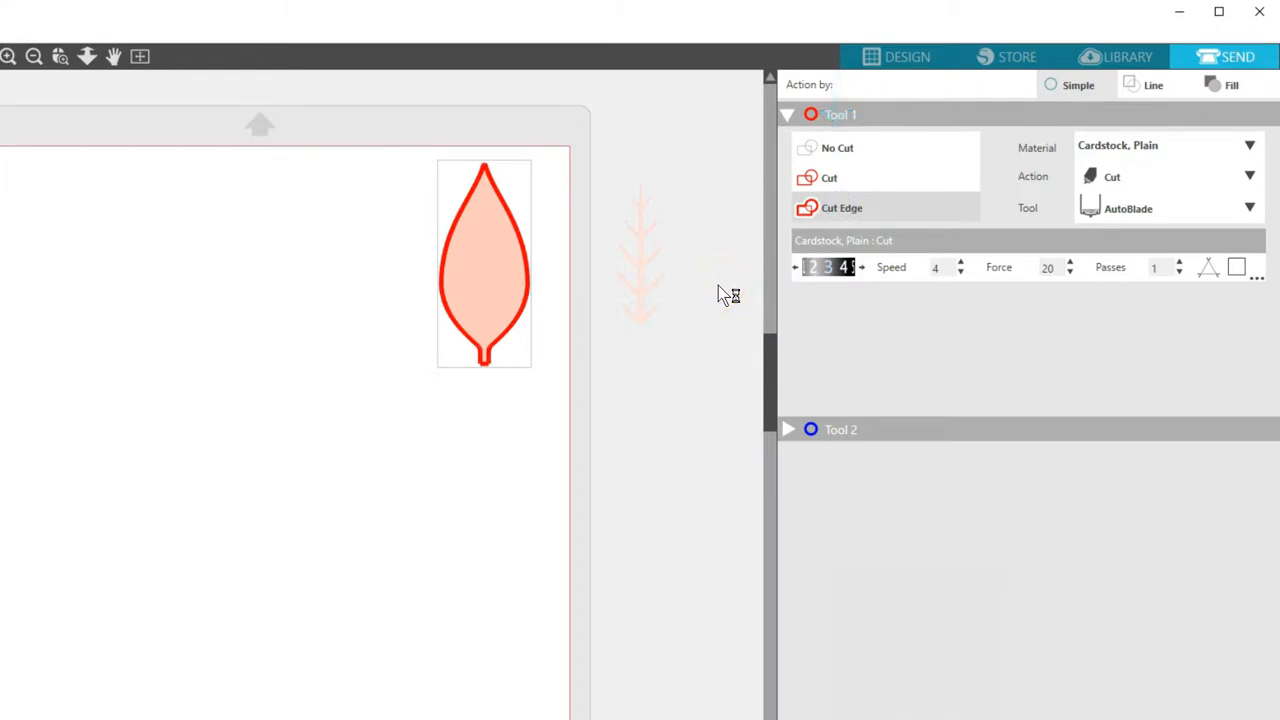
Step: Test Cut Edge and Cut with the veins on the leaf, then move the veins off again
click(644, 305)
drag(644, 305, 486, 303)
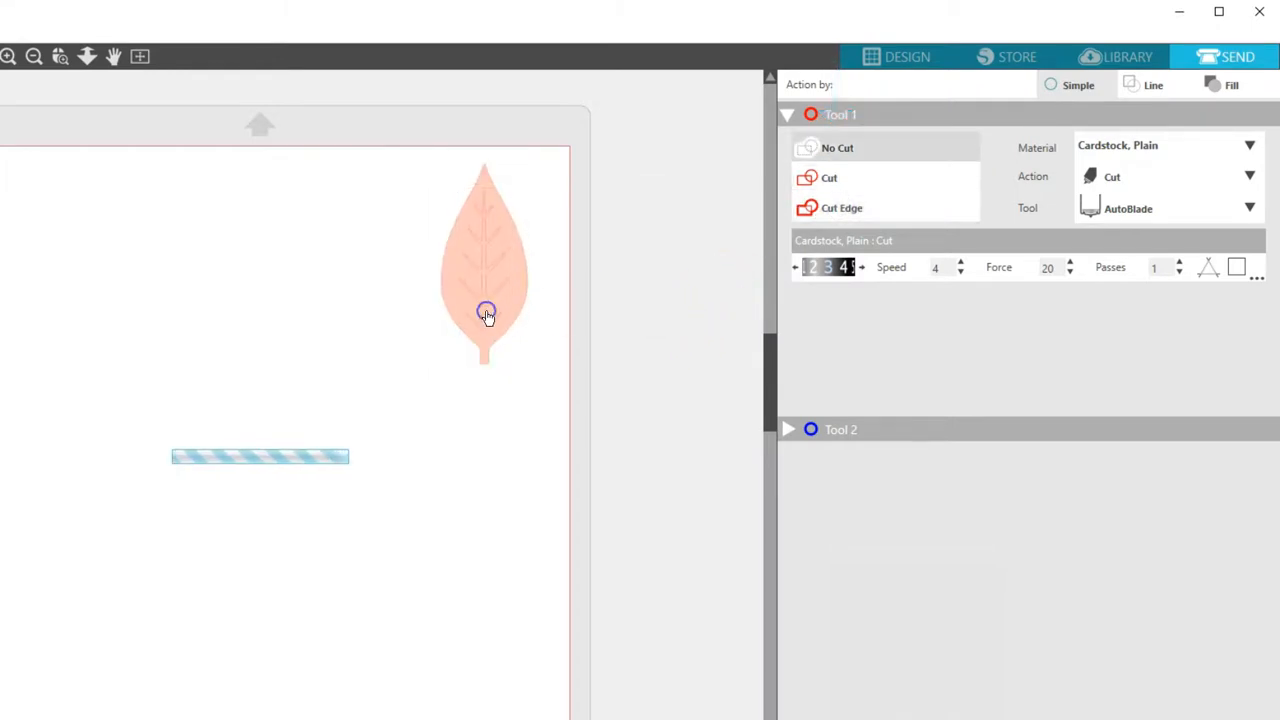
drag(552, 240, 531, 280)
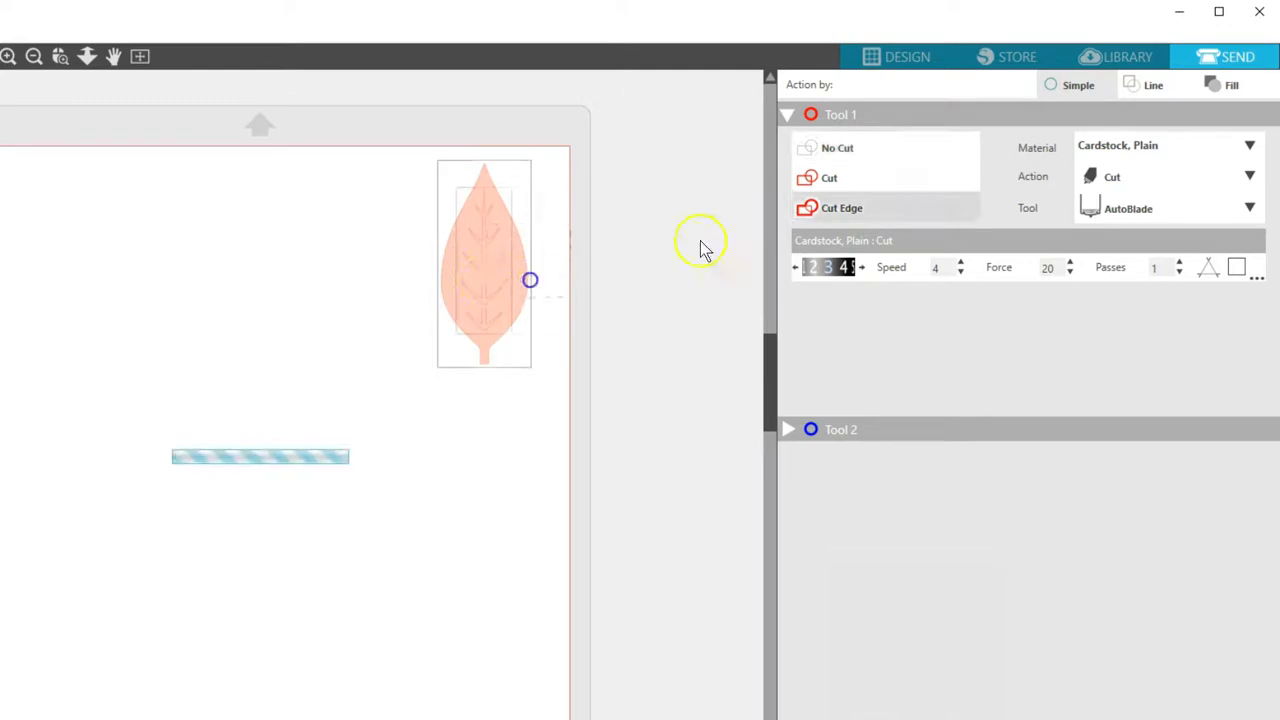
click(818, 207)
click(825, 178)
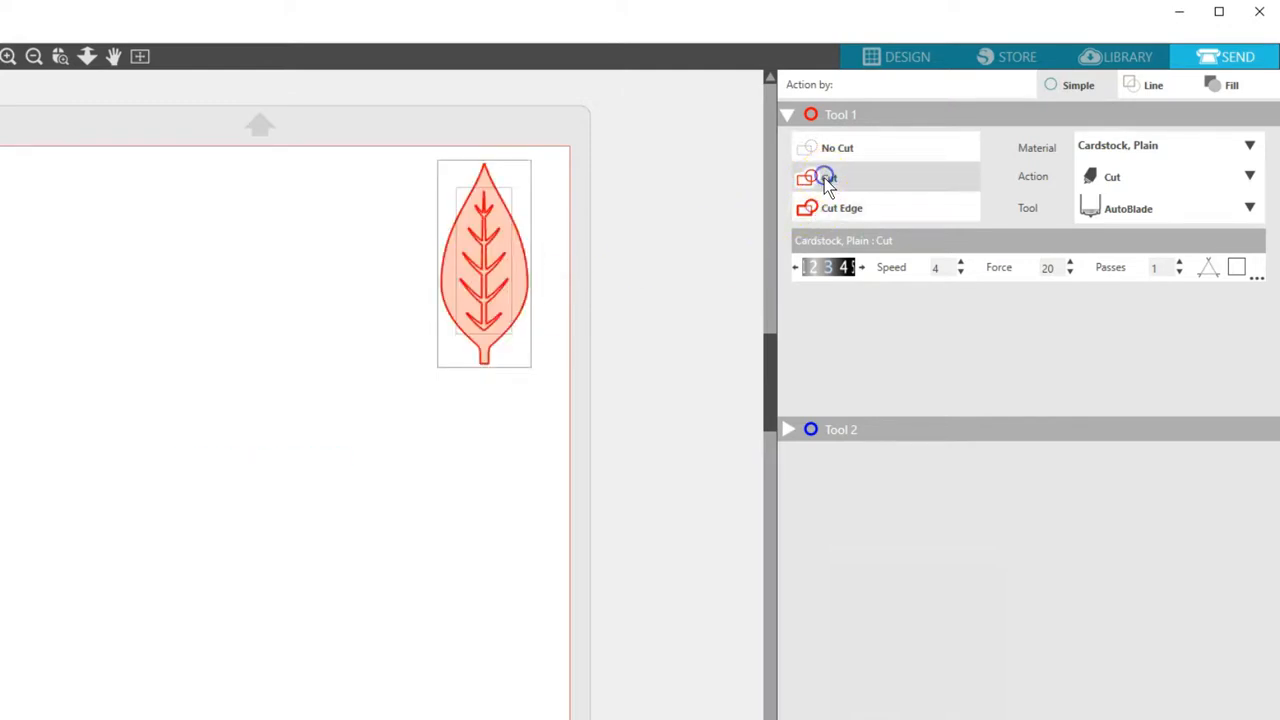
click(826, 208)
click(826, 178)
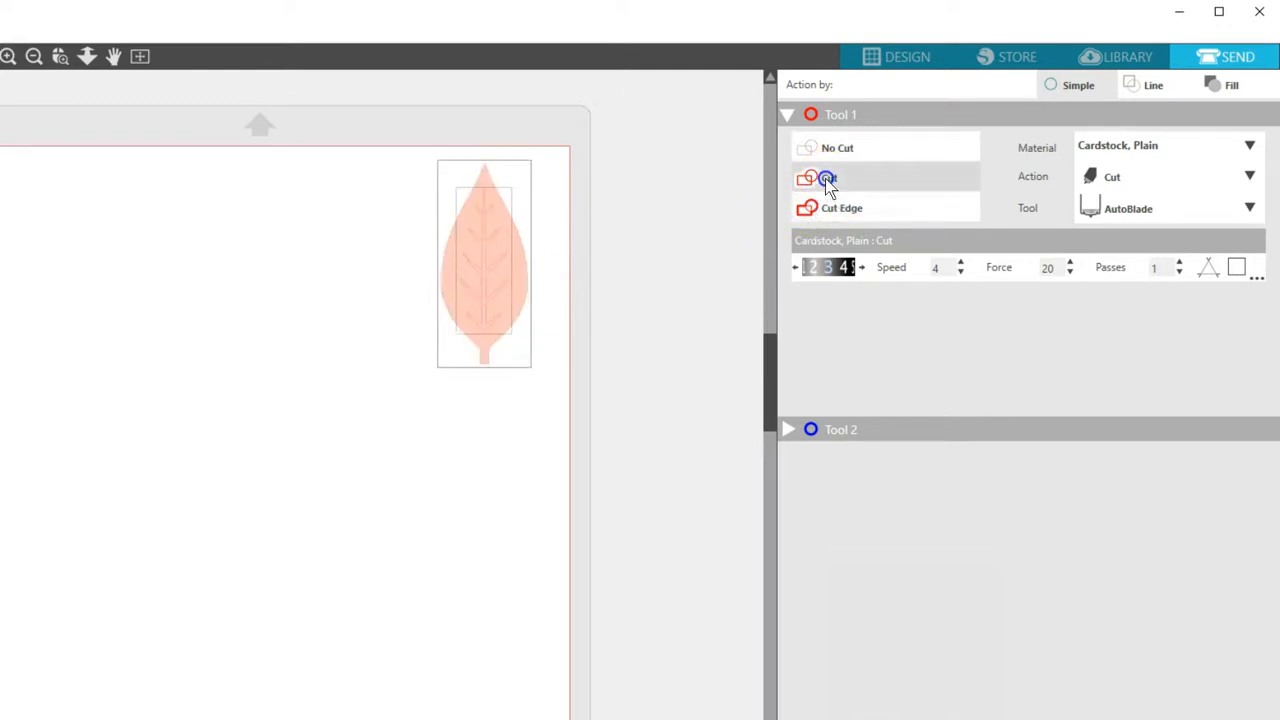
click(586, 272)
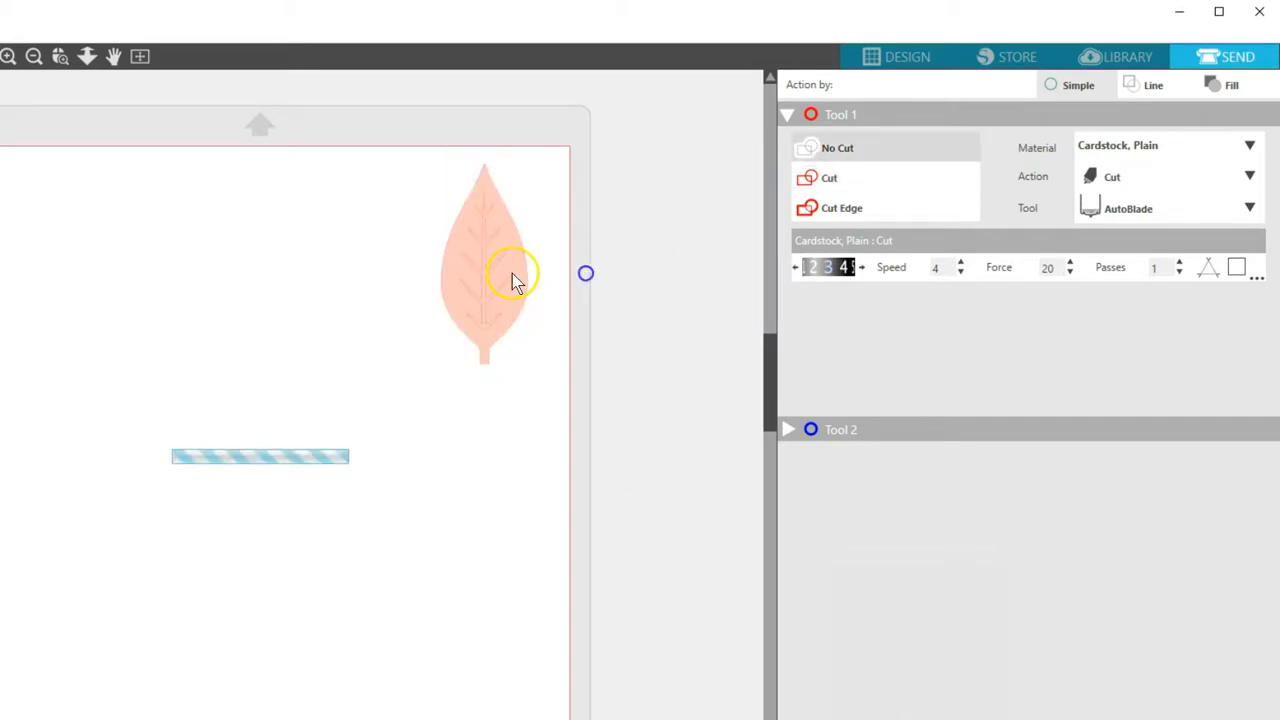
drag(487, 272, 632, 264)
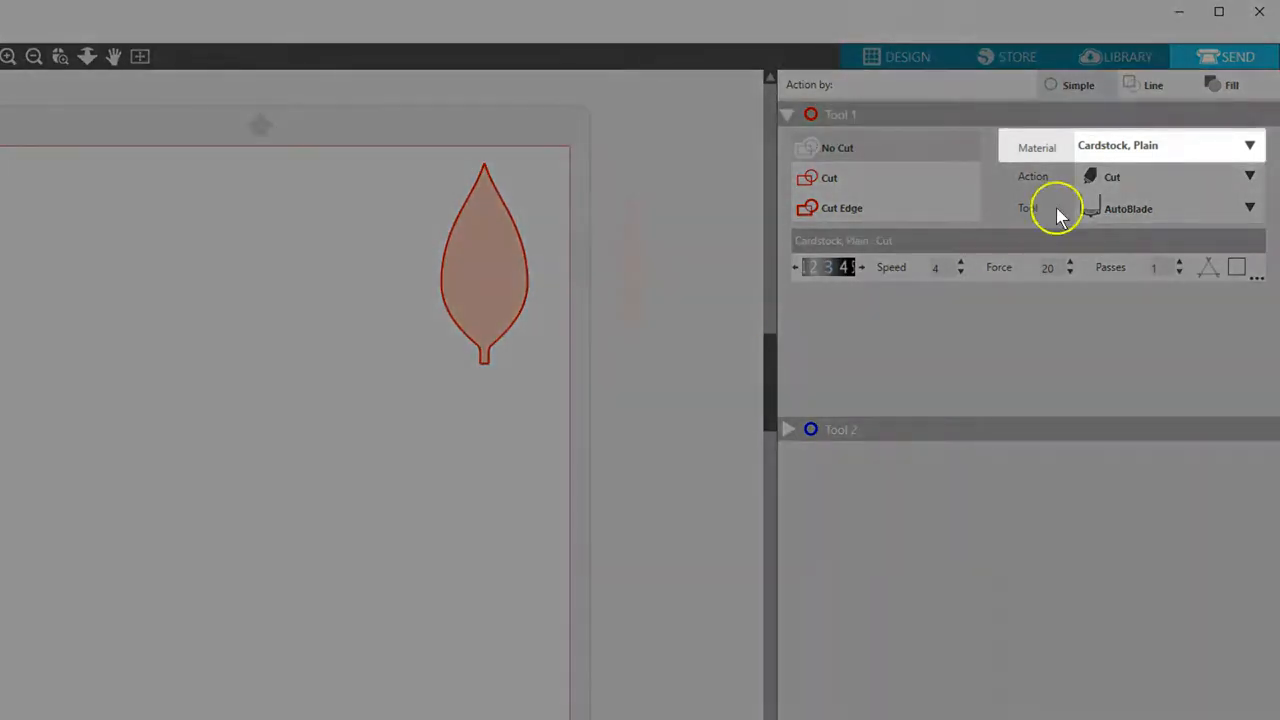
Step: Choose Patterned Paper, Medium (65lb) as the cutting material
click(1249, 145)
drag(1261, 250, 1257, 386)
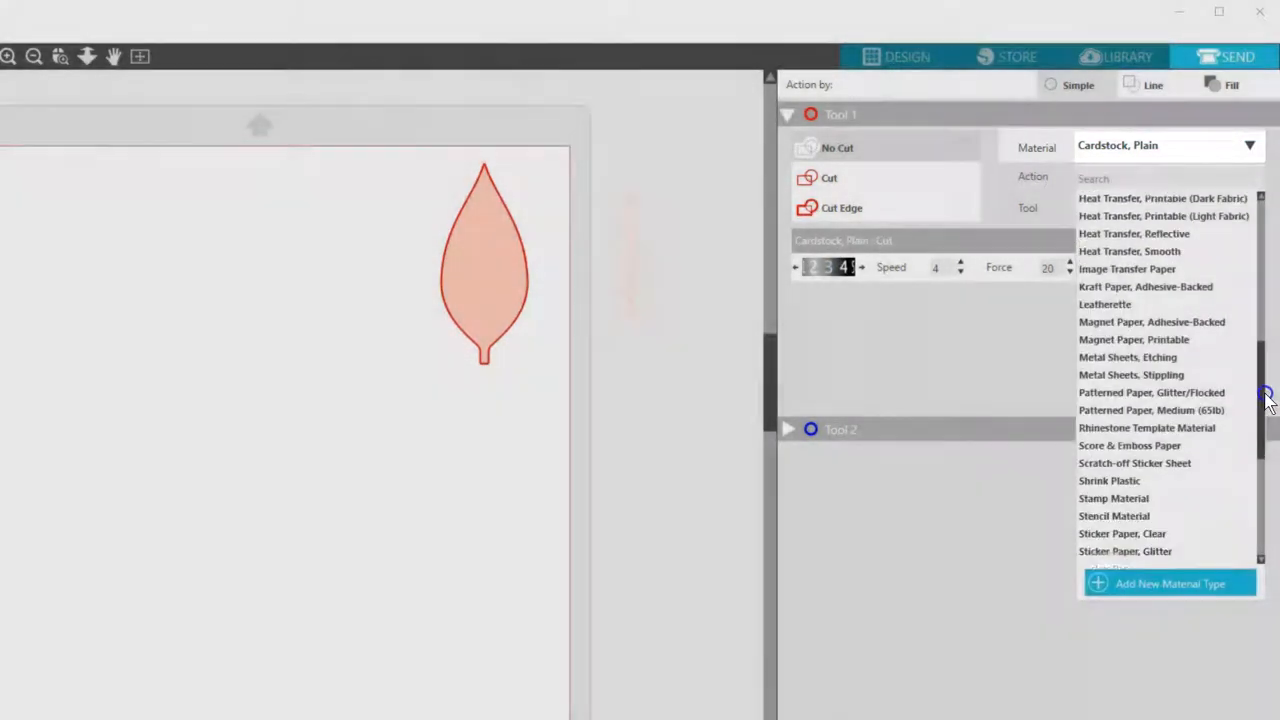
click(1180, 401)
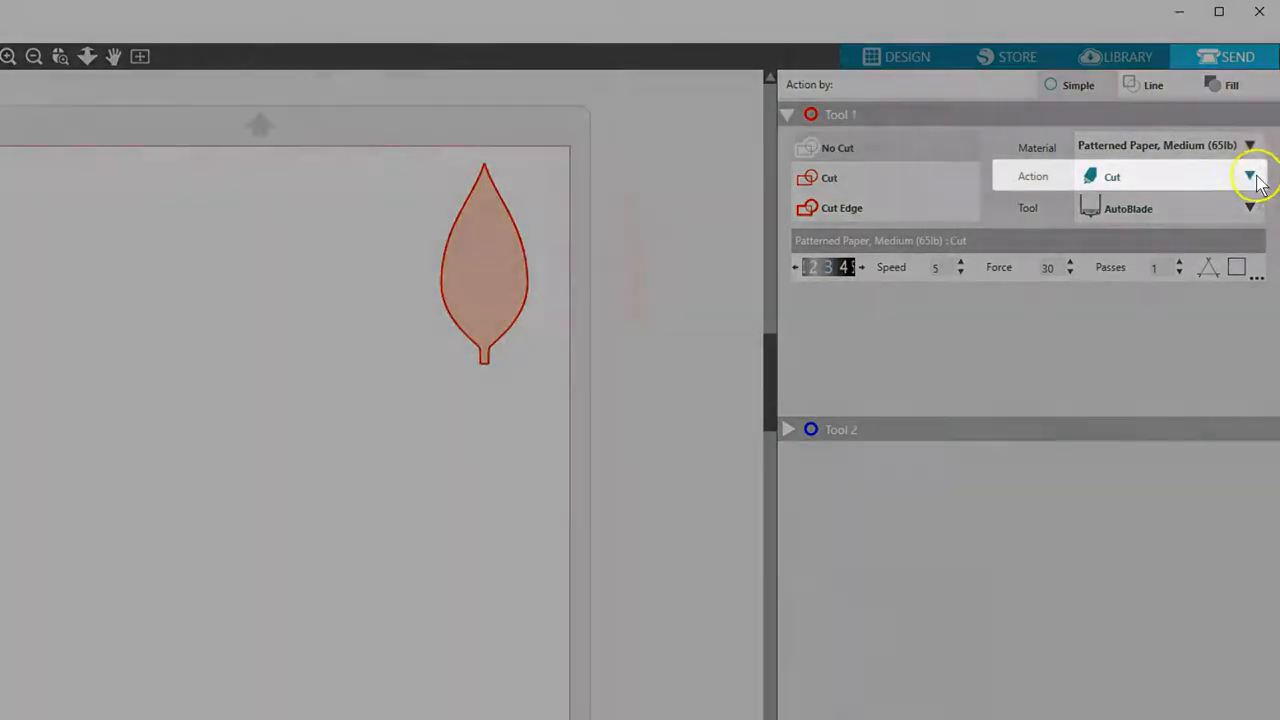
Step: Keep Cut as the action and AutoBlade as the tool
click(1250, 177)
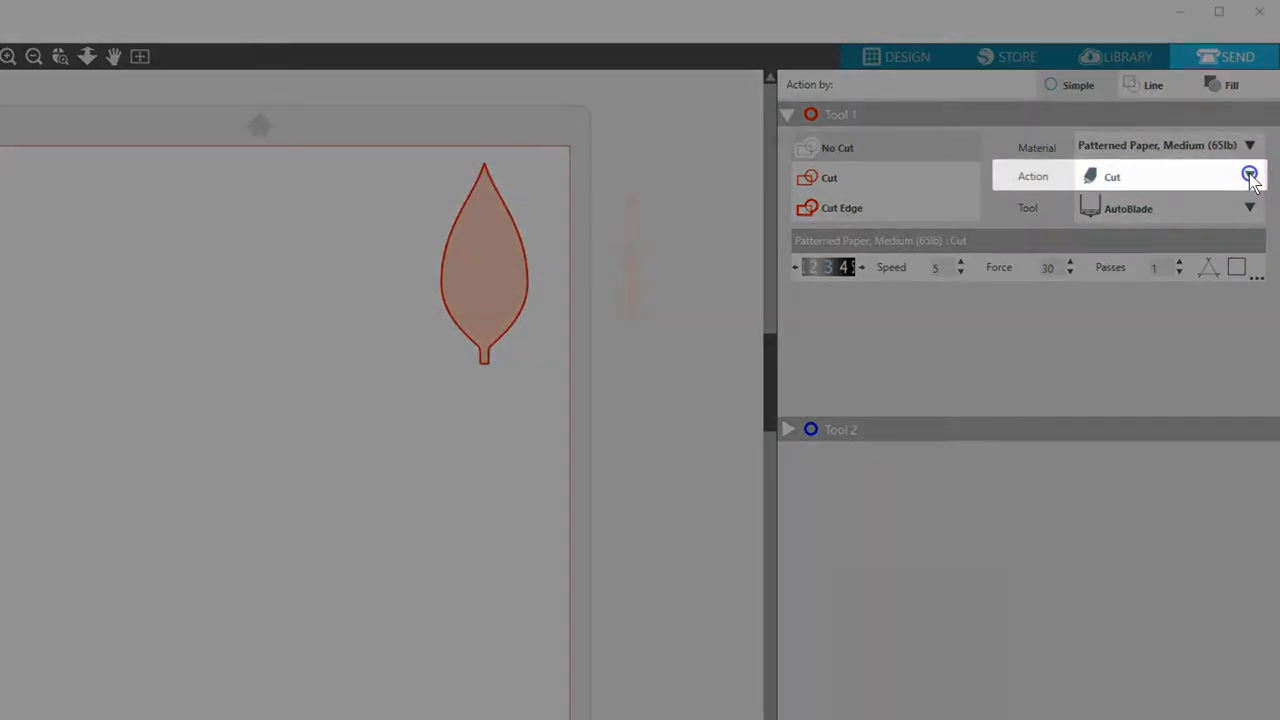
click(1250, 177)
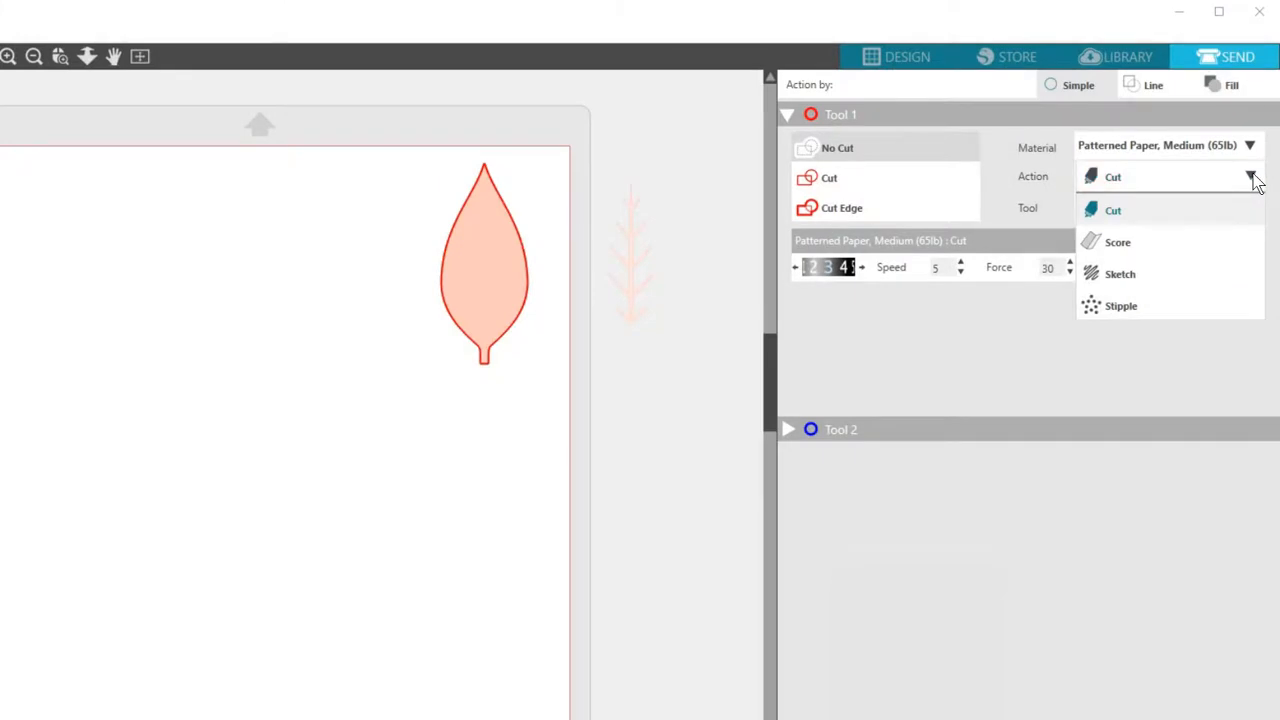
click(1246, 207)
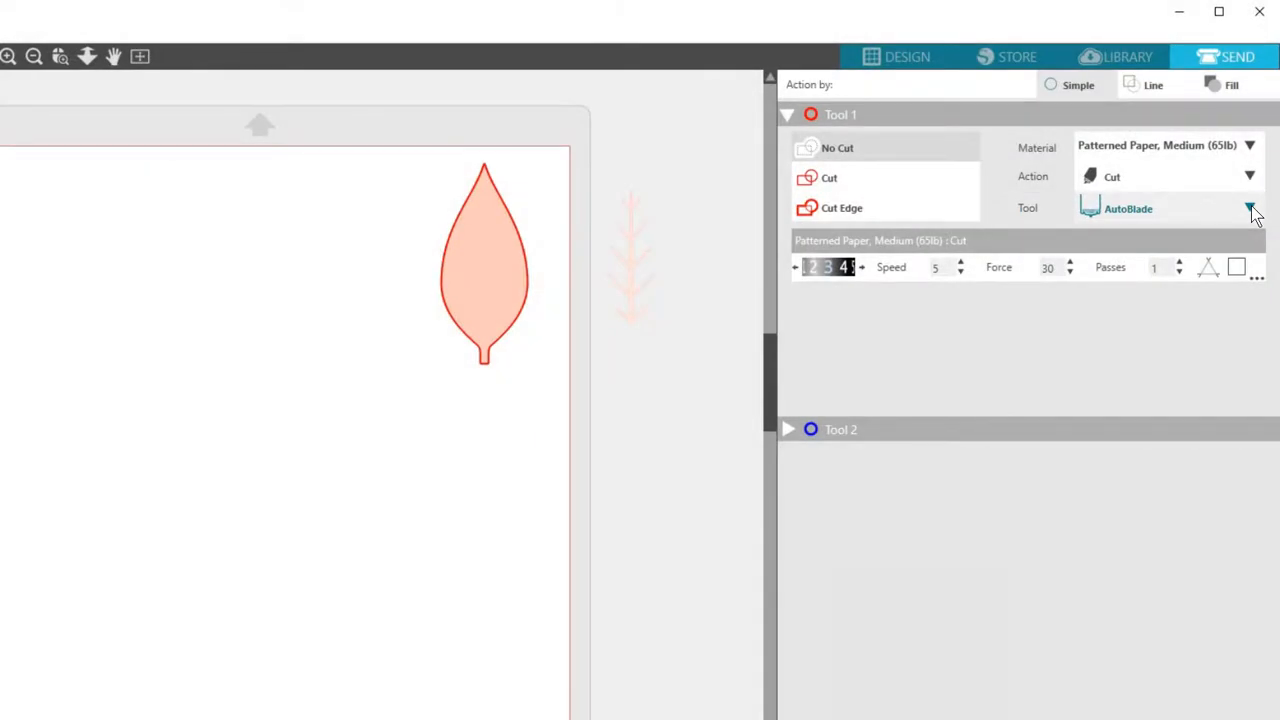
click(1250, 209)
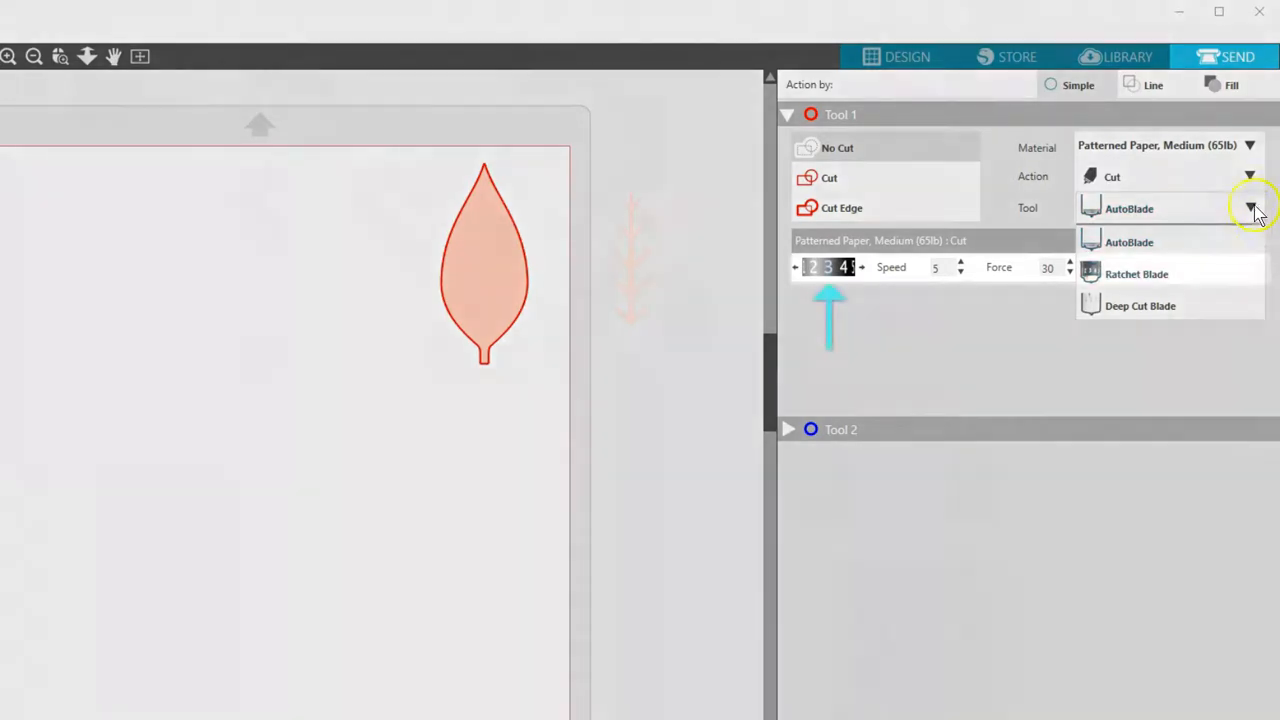
click(1251, 207)
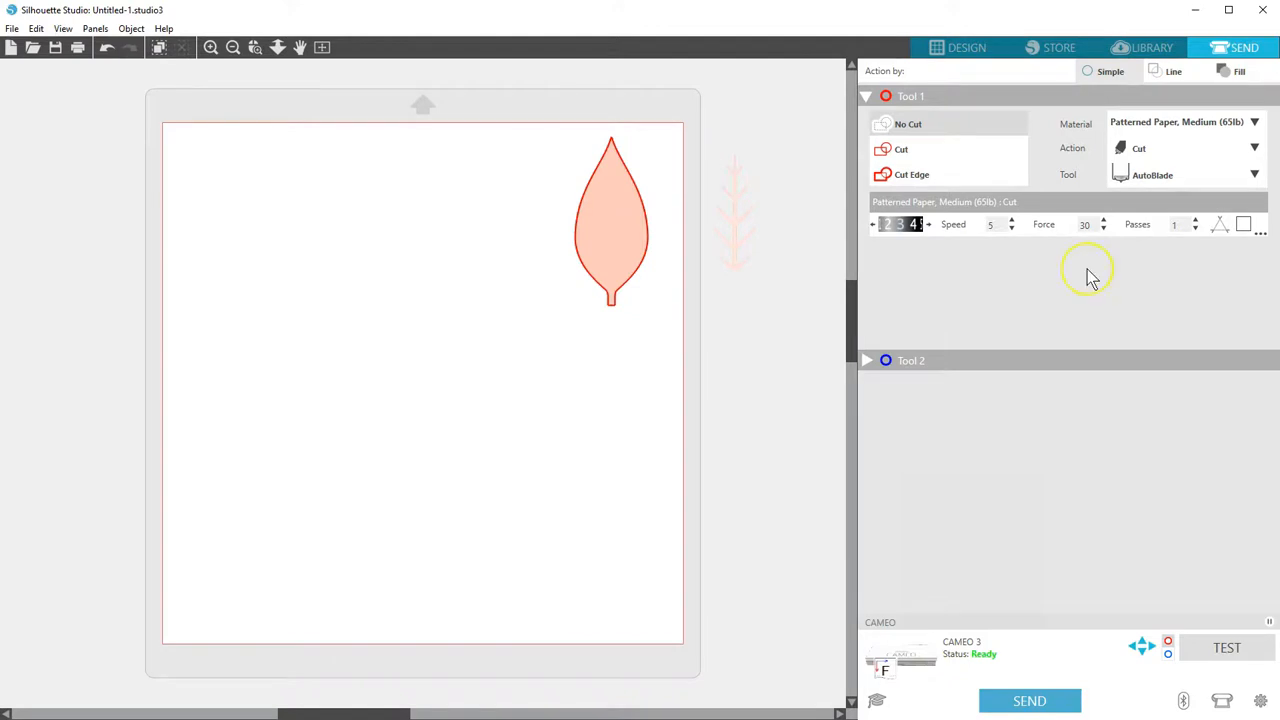
Step: Send the orange leaf to the CAMEO 3 to cut, then go back to the Design screen
click(1070, 701)
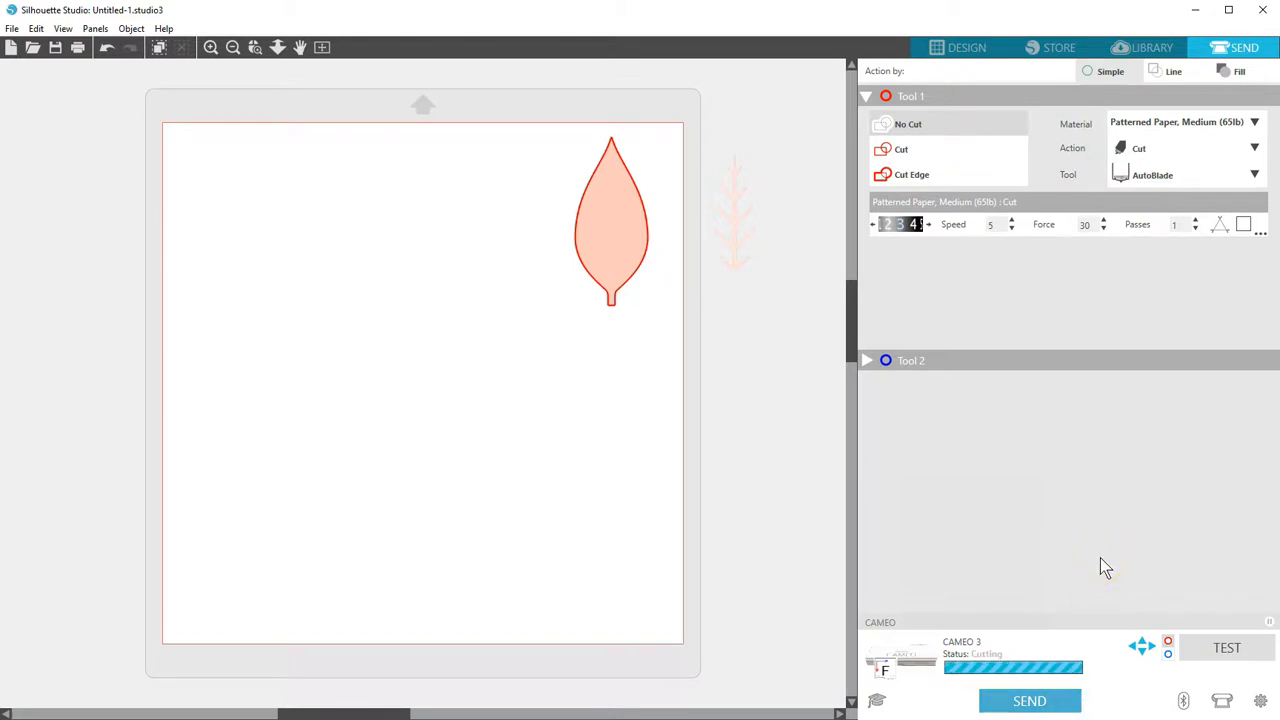
click(962, 52)
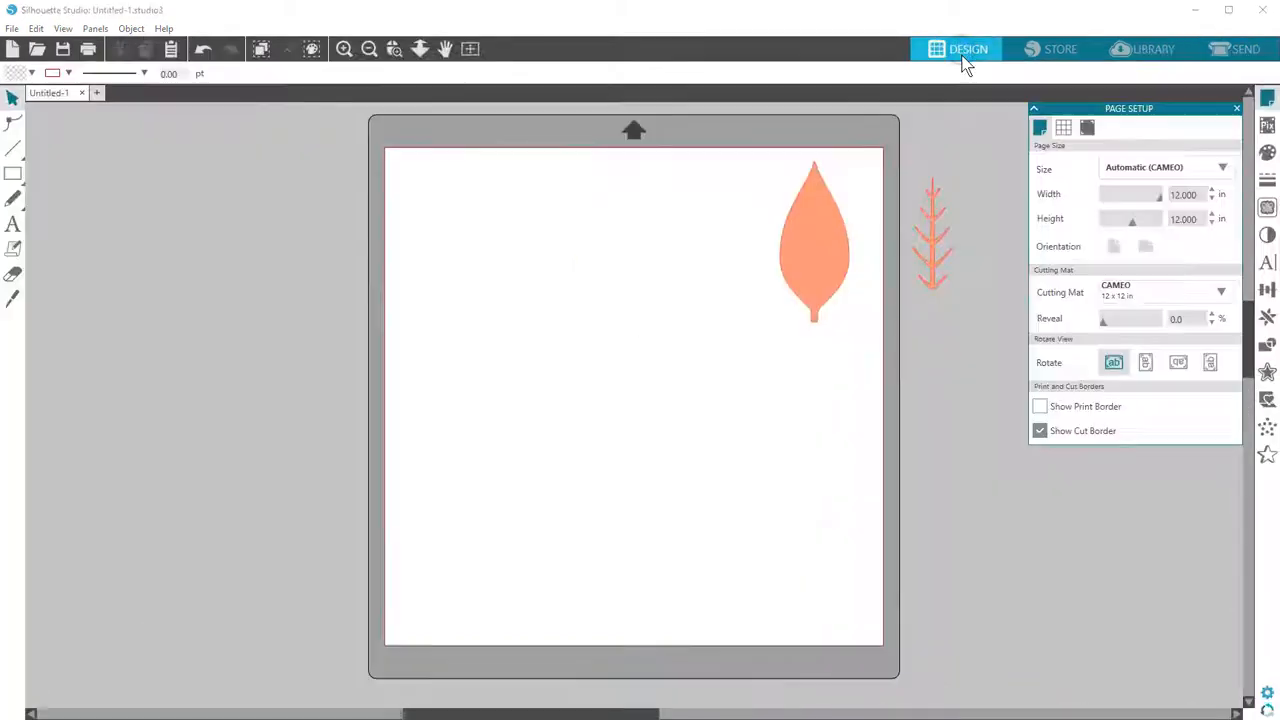